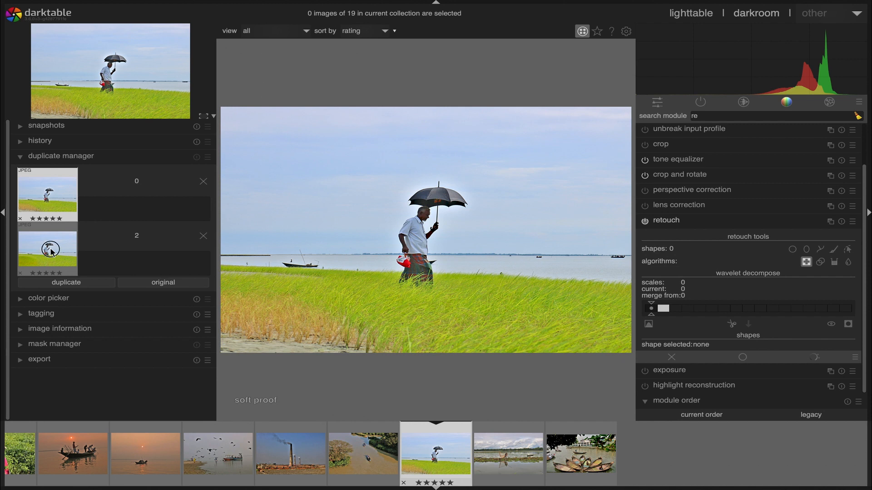
- Compare duplicate 2, return to duplicate 0 for editing, and search the modules for "re" to bring up the retouch module
left_click(51, 250)
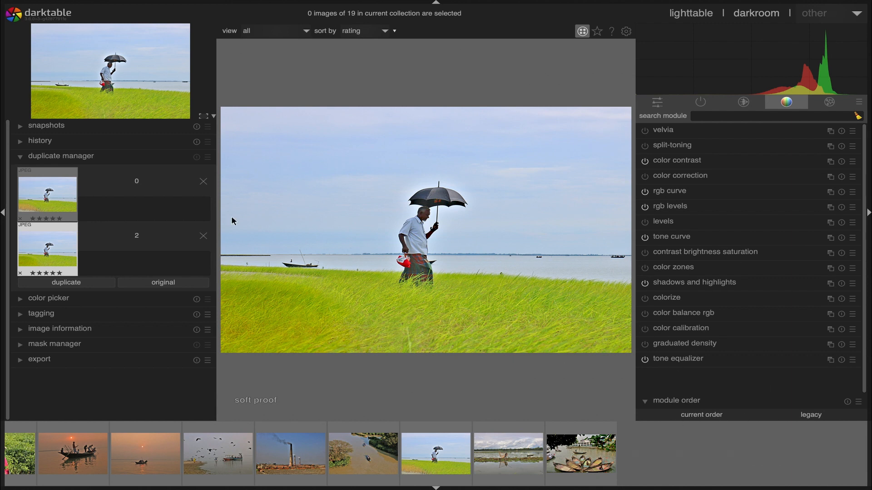
left_click(33, 195)
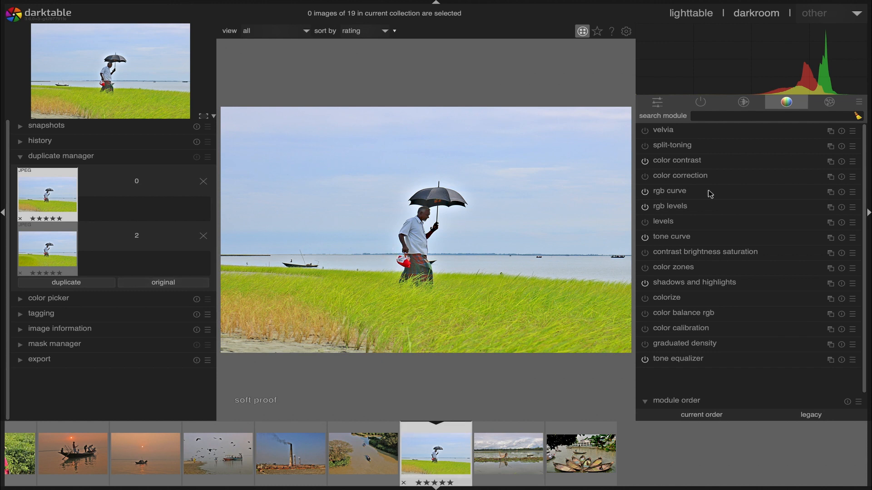
left_click(760, 117)
type("re")
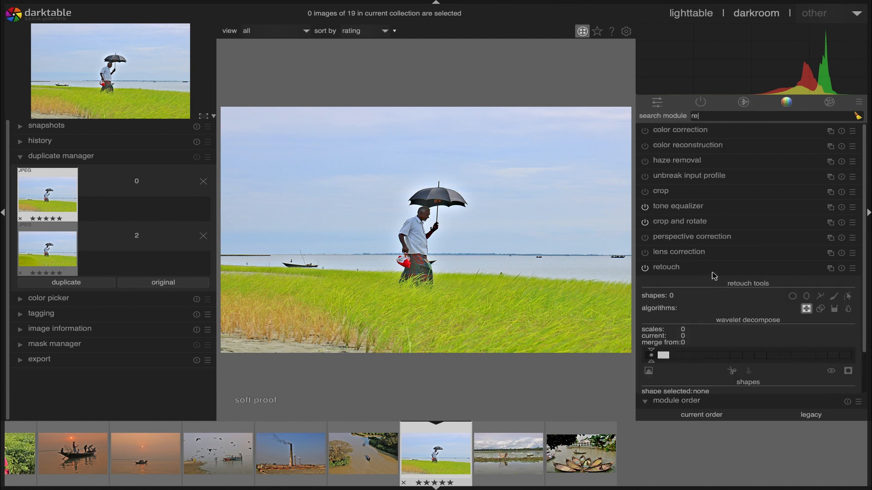
mouse_move(657, 270)
left_click_drag(866, 231, 859, 309)
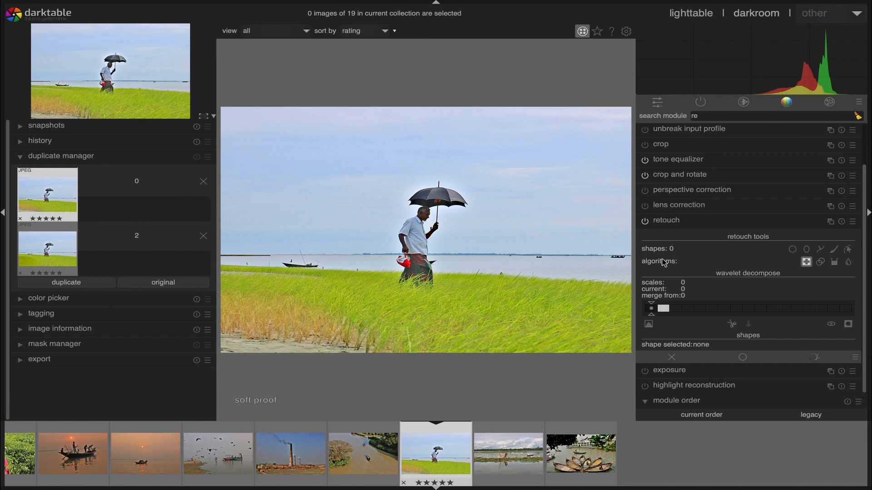
- Try healing the dry sandy patch in the photo's lower-left corner with a circle sourced from the green grass, and undo it
left_click(805, 263)
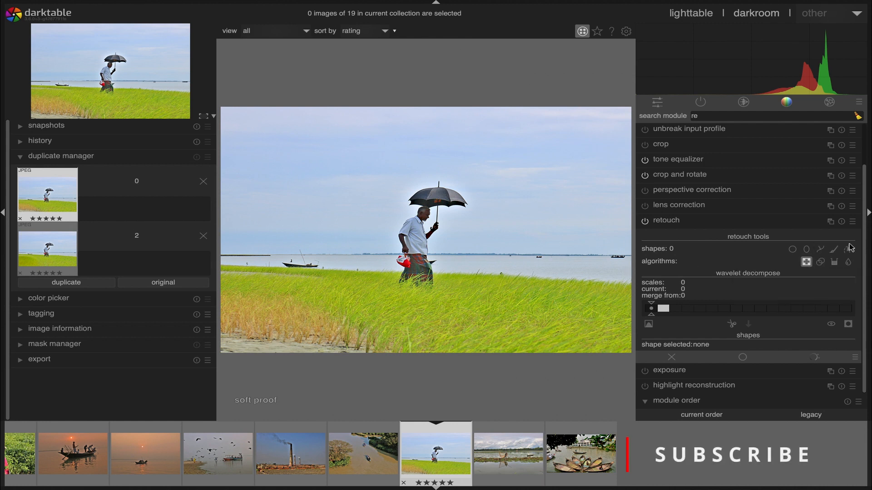
left_click(792, 250)
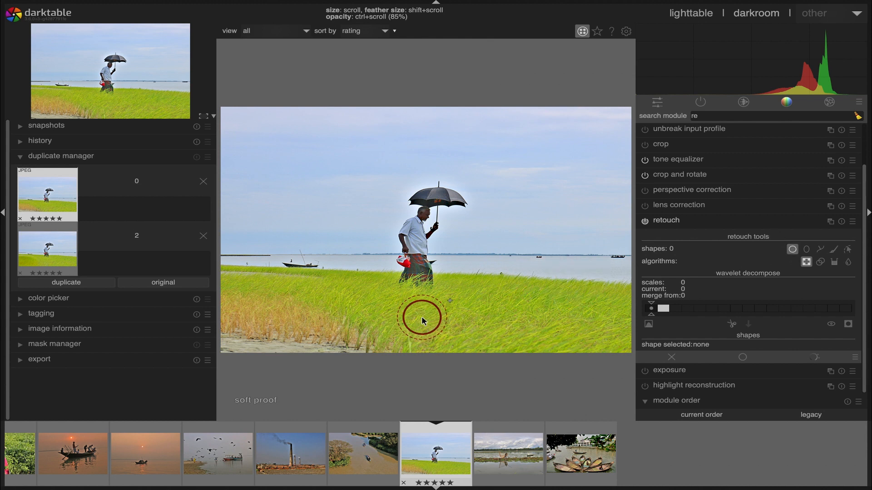
left_click(276, 334)
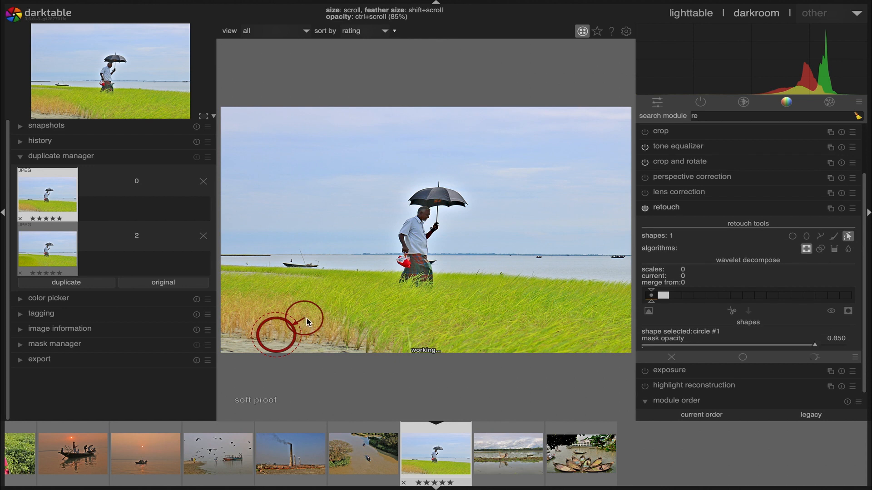
mouse_move(309, 314)
left_mouse_down()
mouse_move(427, 308)
mouse_move(447, 320)
left_mouse_up()
left_click_drag(510, 320, 511, 320)
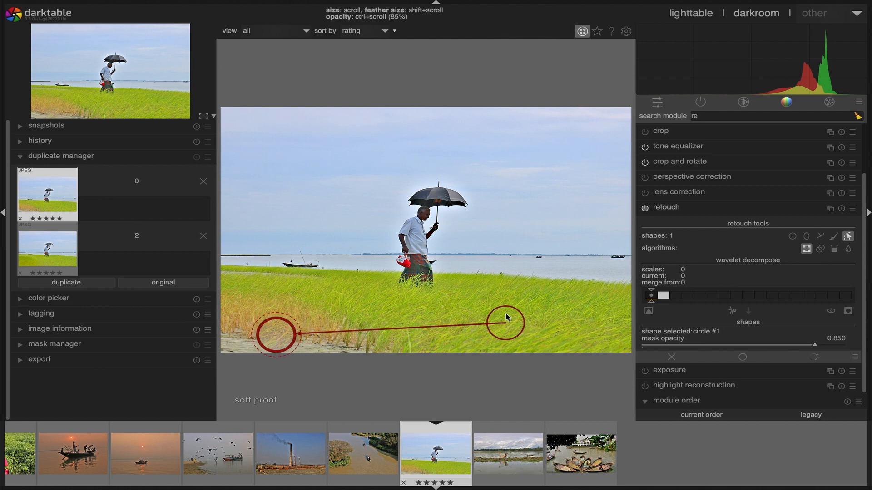
key("ctrl+z")
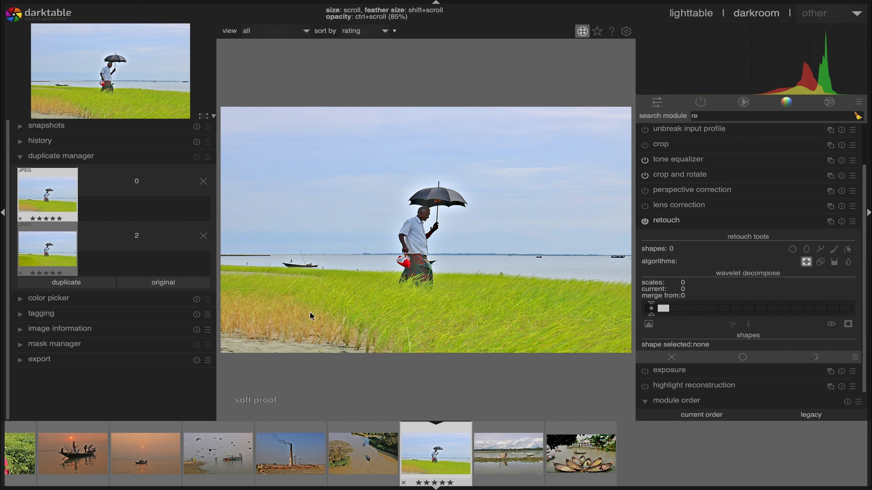
- Try cloning green grass over the dry patch with an enlarged circle of about 8.04%, and remove the shape
left_click(825, 261)
left_click(793, 250)
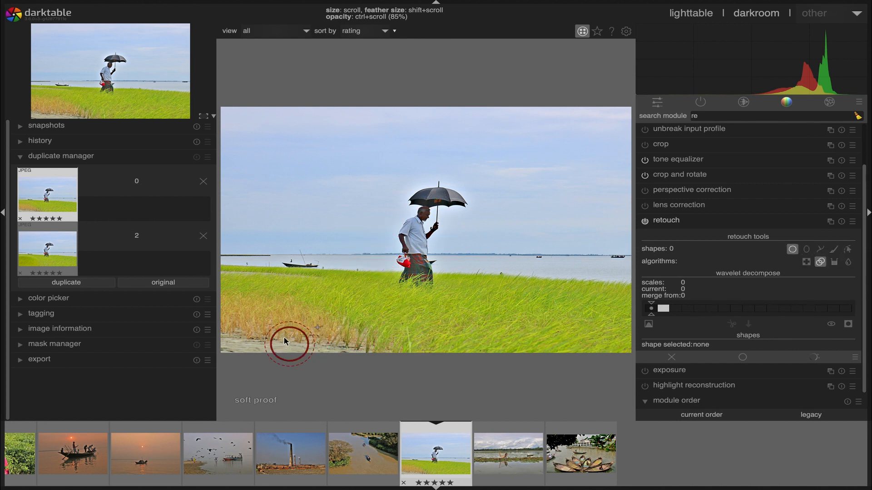
scroll(287, 336, "up", 4)
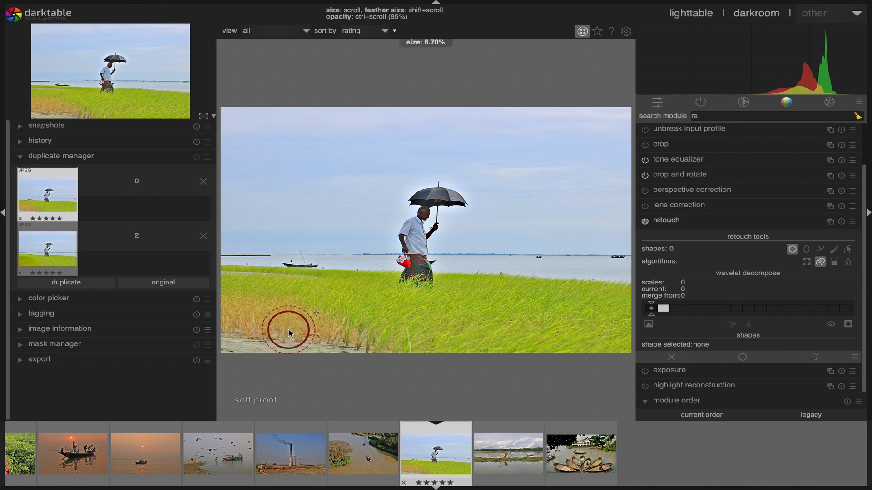
left_click(289, 334)
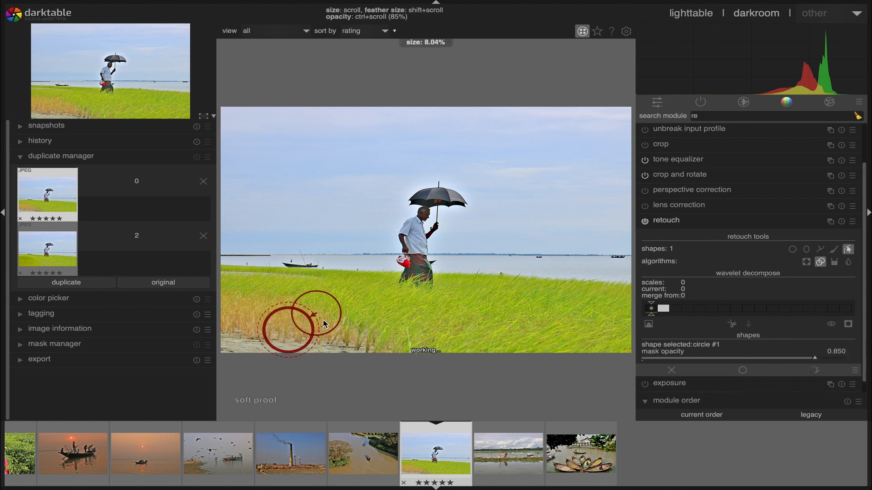
left_click_drag(470, 322, 504, 322)
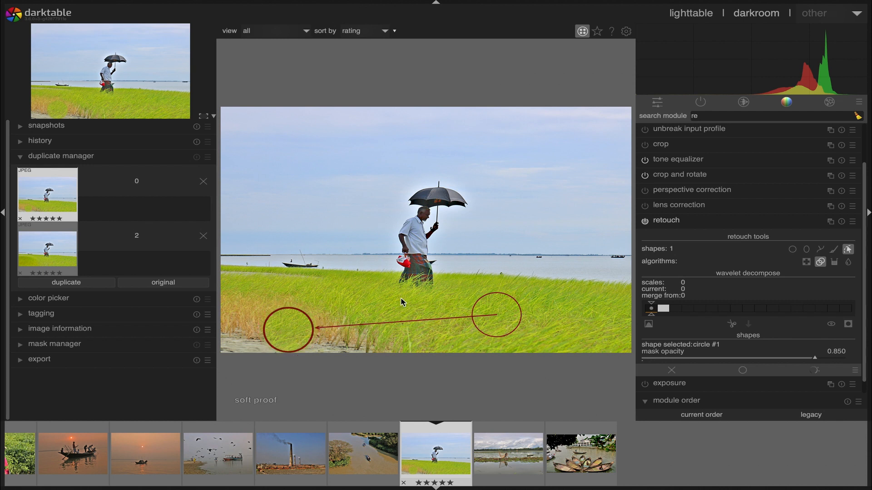
right_click(274, 313)
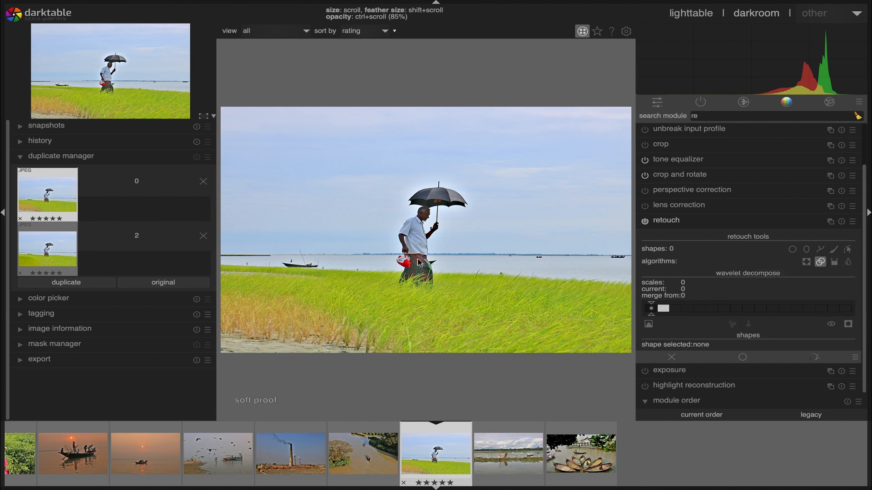
- Clone over the whole dry patch with a slightly reduced brush, placing the source stroke on the green grass right of the man
left_click(832, 252)
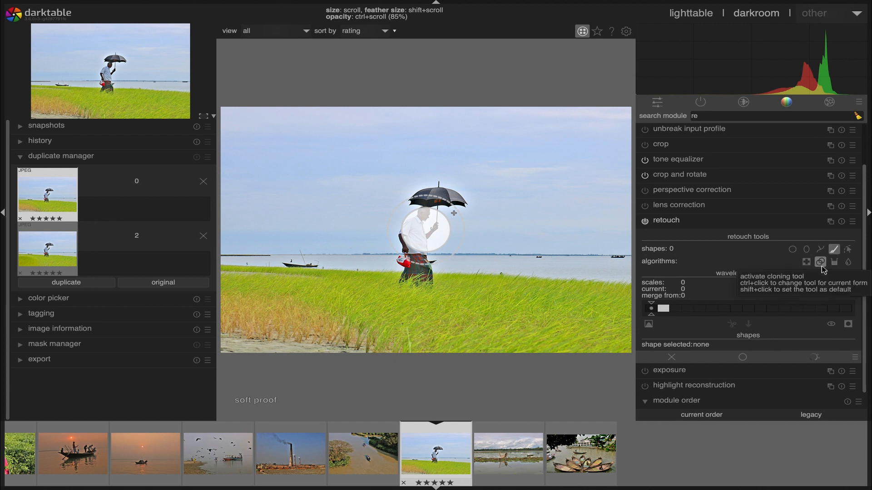
left_click(822, 264)
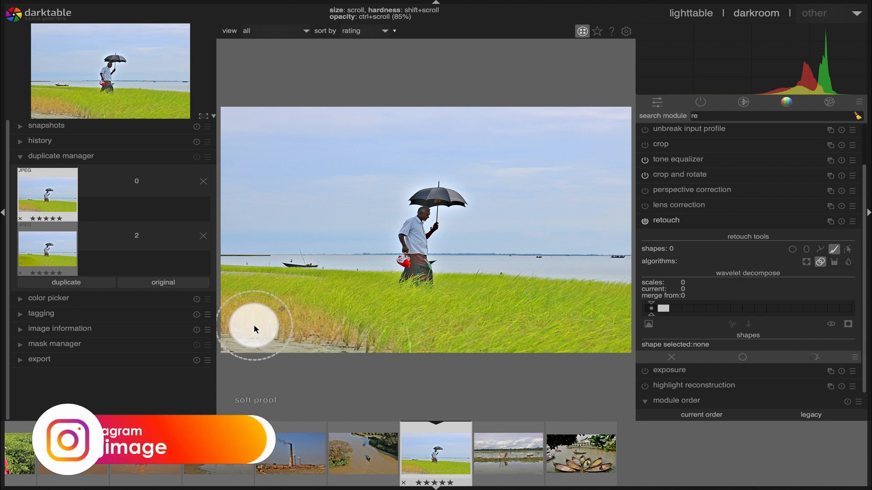
scroll(253, 325, "down", 3)
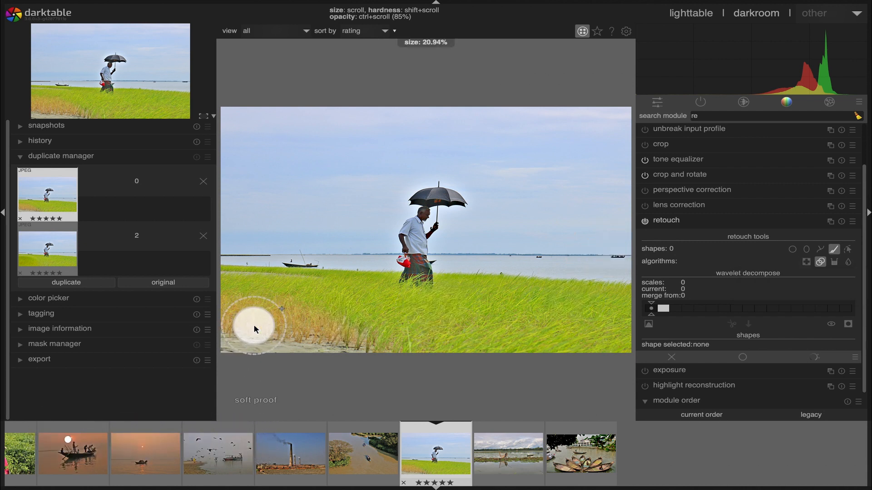
mouse_move(233, 303)
left_mouse_down()
mouse_move(357, 341)
mouse_move(225, 348)
mouse_move(228, 330)
mouse_move(250, 336)
left_mouse_up()
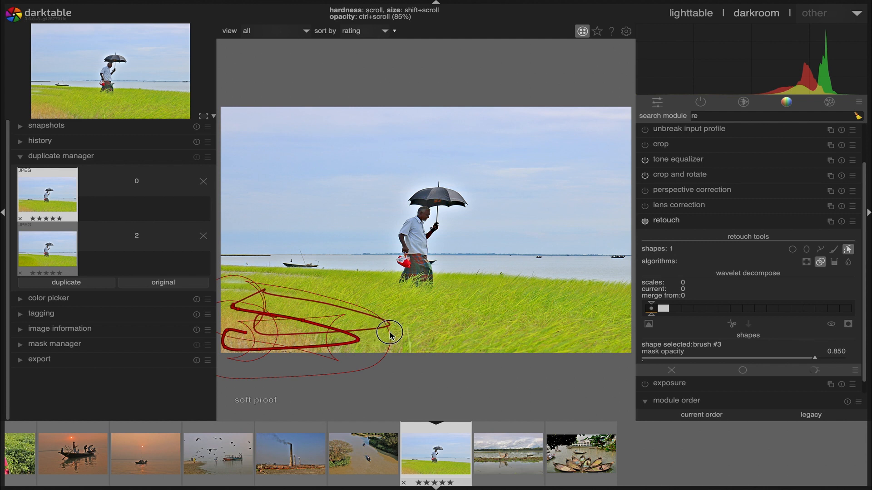
left_click_drag(390, 336, 583, 342)
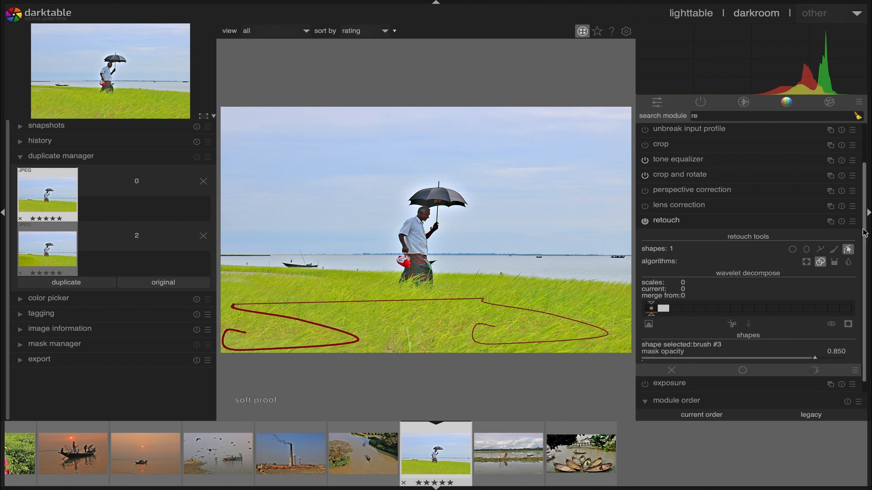
scroll(861, 236, "down", 1)
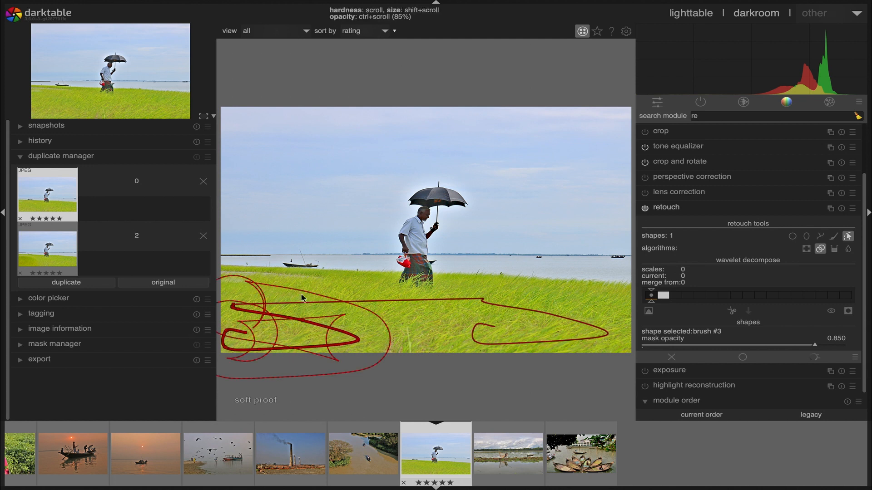
left_click(236, 338)
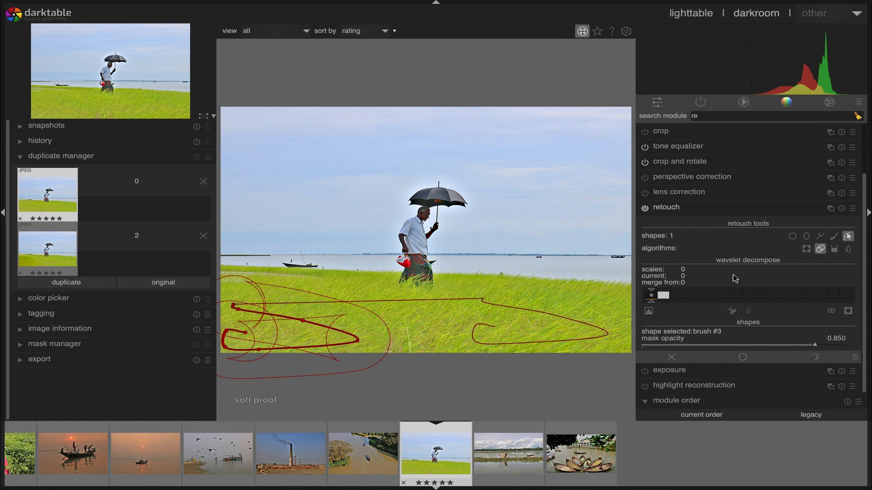
- Set the wavelet decompose to 5 scales and display scale 5 with automatic preview levels
left_click_drag(651, 302, 715, 302)
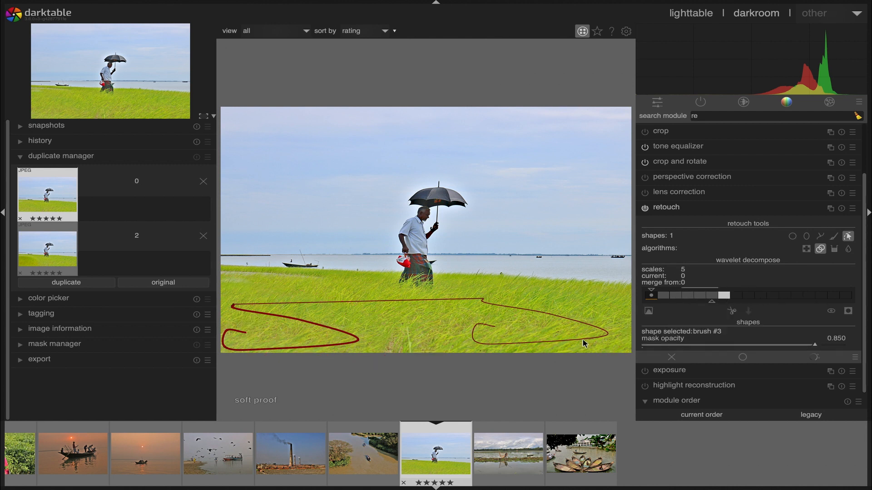
left_click(649, 312)
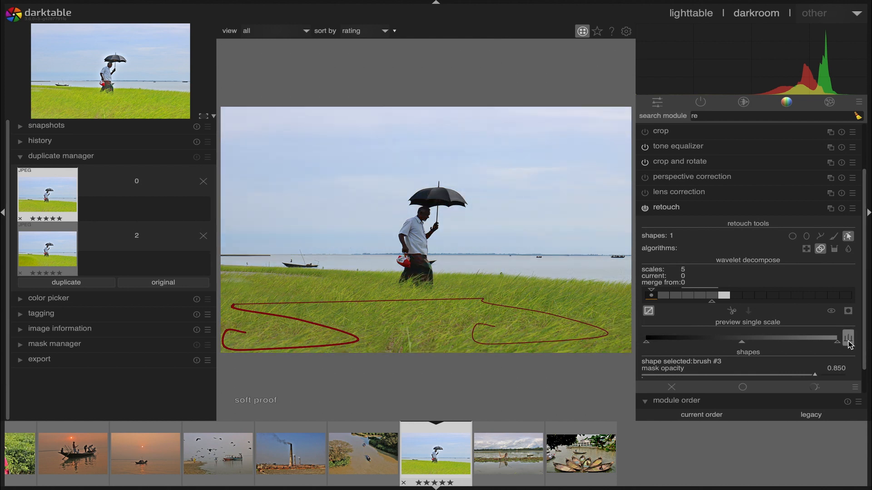
left_click(714, 299)
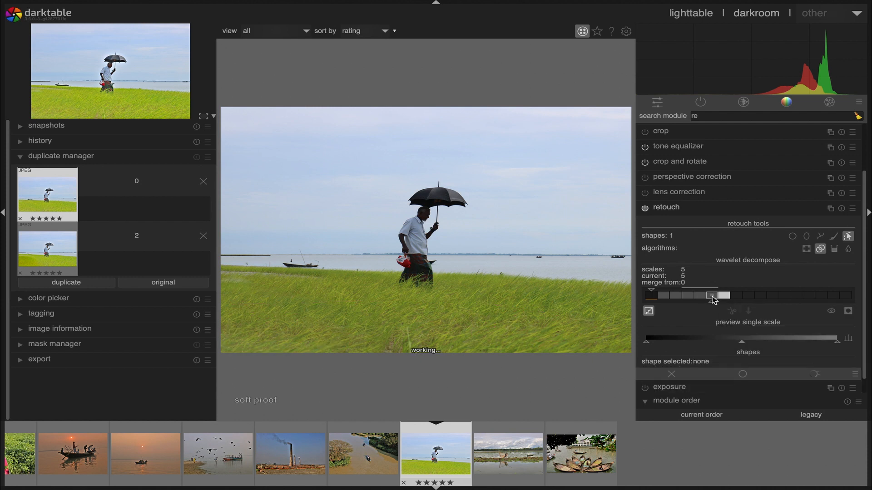
left_click(848, 338)
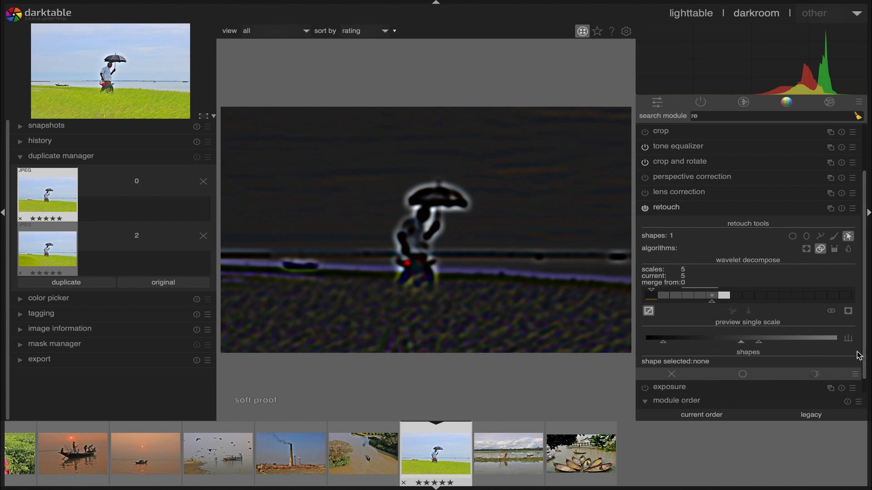
left_click(848, 338)
- Clone a small brush stroke in the lower-left grass on scale 5 from grass up and right of it, and select scale 4
left_click(834, 236)
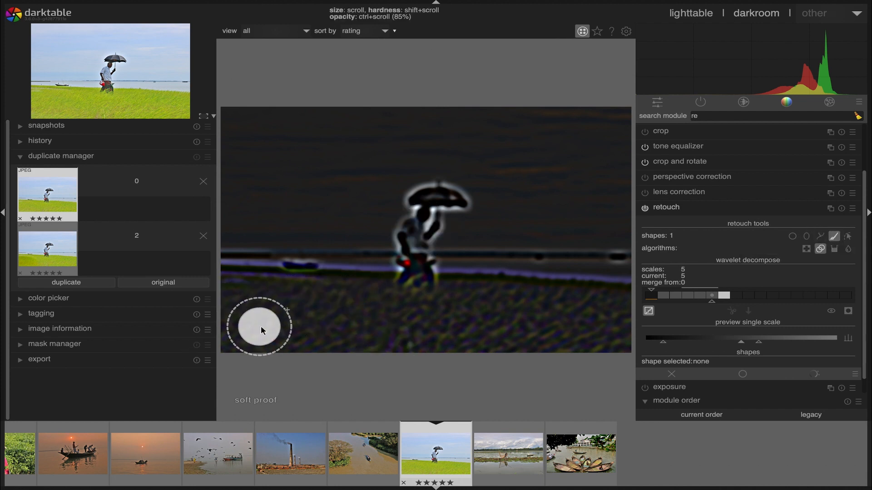
scroll(279, 320, "down", 12)
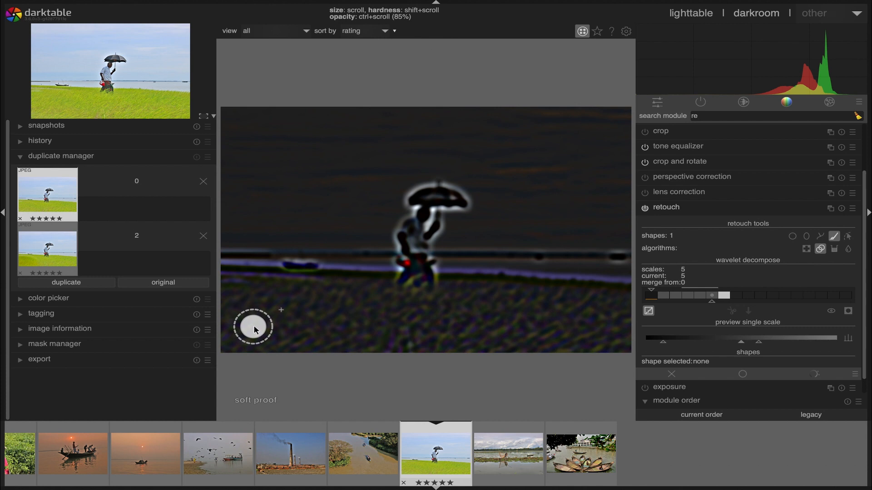
mouse_move(254, 327)
left_mouse_down()
mouse_move(267, 328)
mouse_move(241, 332)
mouse_move(261, 334)
left_mouse_up()
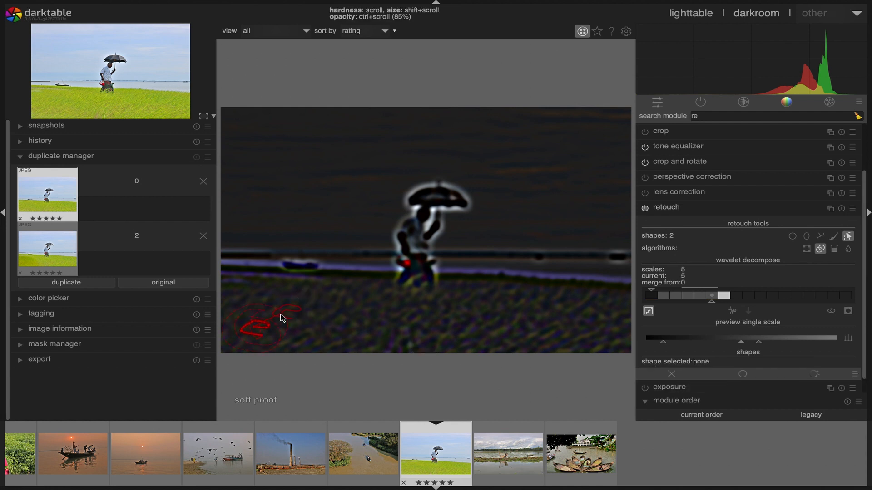
mouse_move(294, 313)
left_mouse_down()
mouse_move(328, 295)
mouse_move(334, 301)
left_mouse_up()
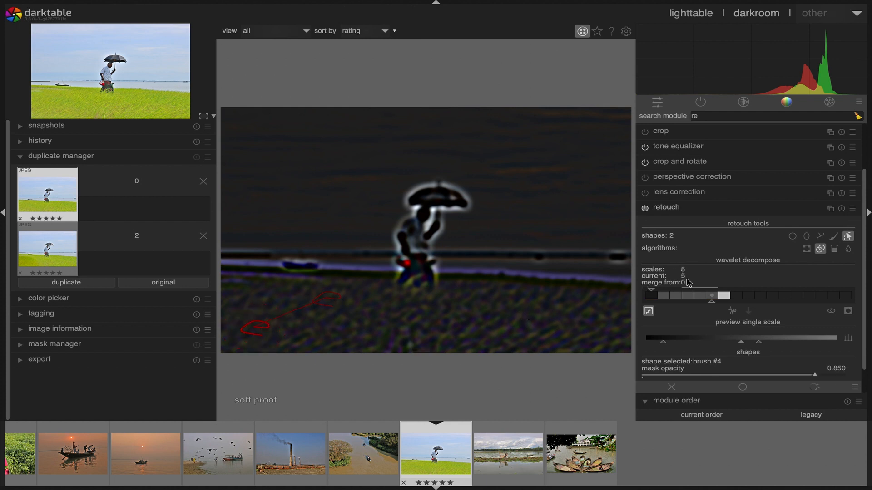
left_click(702, 296)
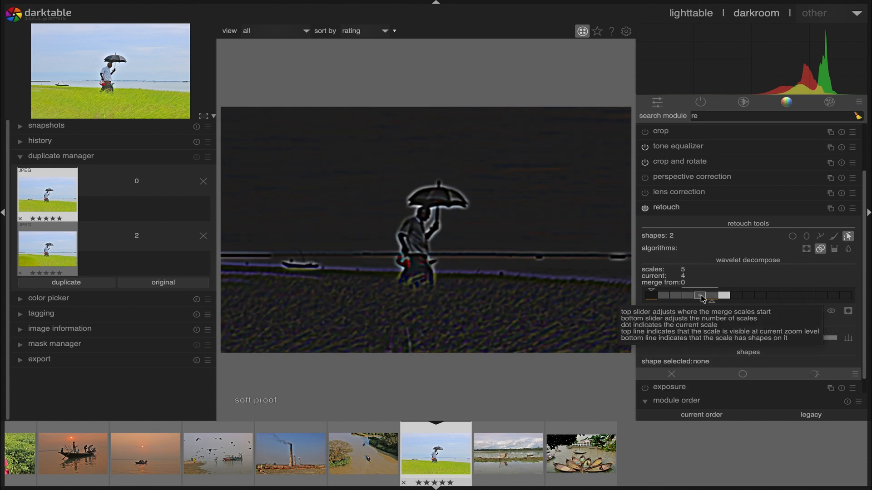
- Try cloning a brush stroke in the grass on scale 4 with its source moved up and right, and remove it
left_click(833, 237)
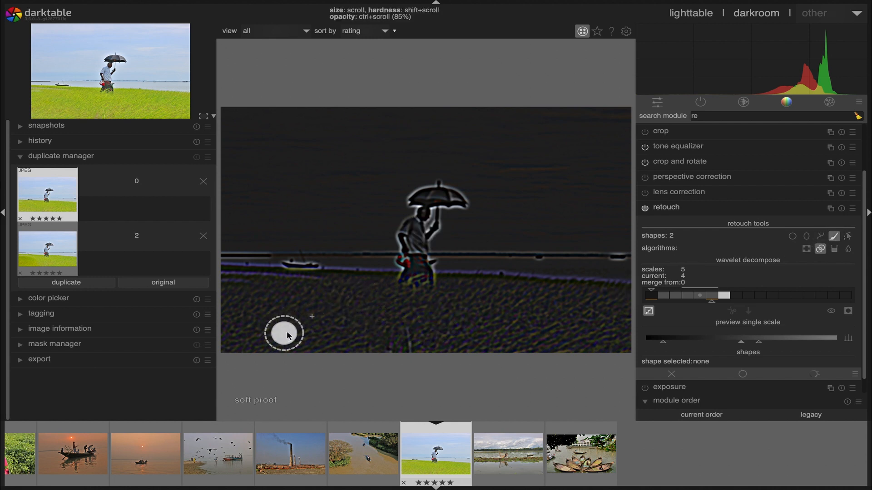
left_click_drag(288, 332, 298, 331)
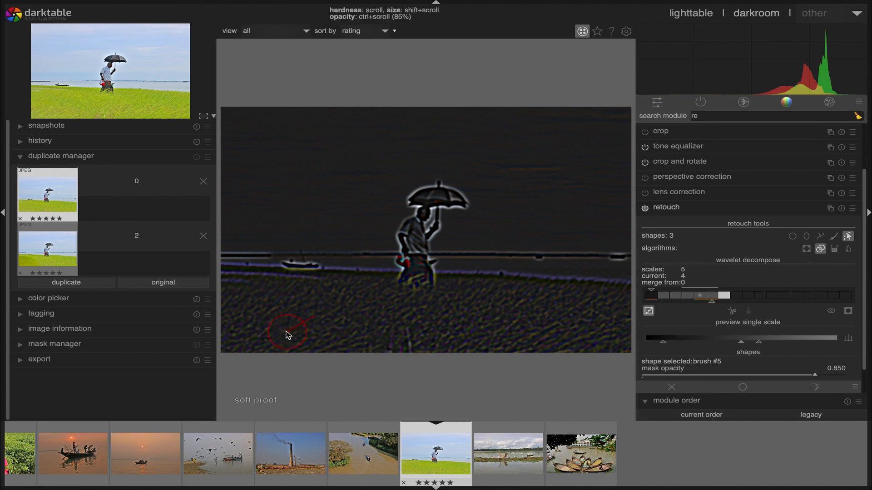
mouse_move(290, 332)
left_mouse_down()
mouse_move(282, 332)
mouse_move(341, 297)
left_mouse_up()
left_click_drag(341, 298, 342, 299)
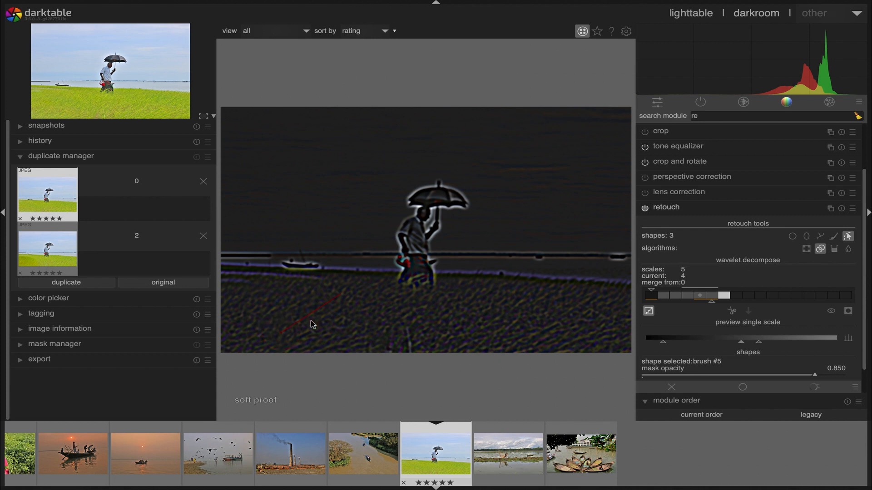
right_click(283, 334)
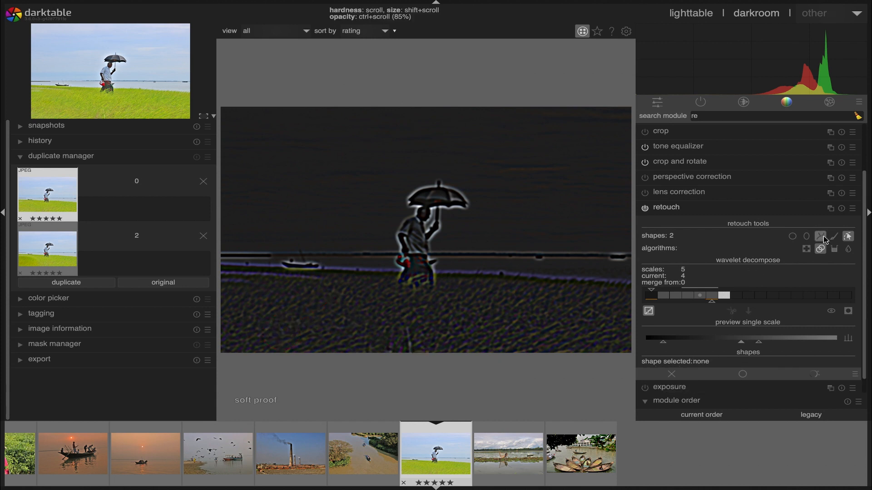
- Clone a short diagonal brush stroke in the grass left of the man on scale 4, moving its source slightly farther right
left_click(834, 236)
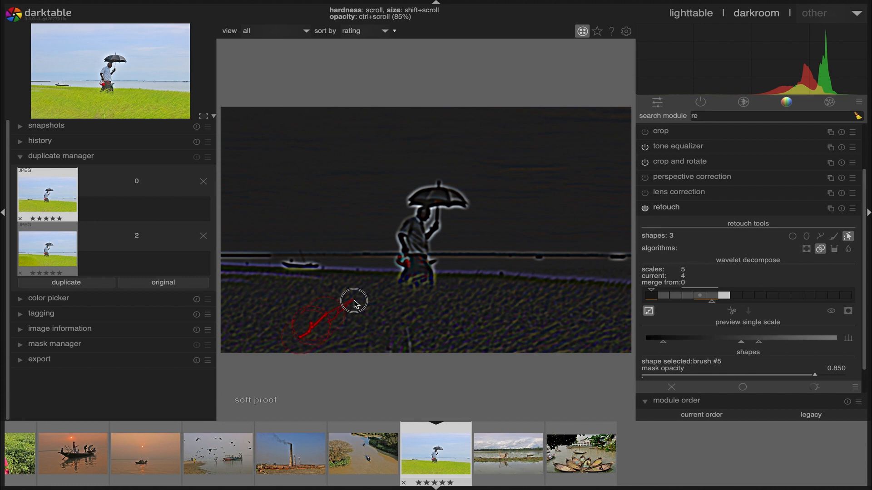
mouse_move(353, 301)
left_mouse_down()
mouse_move(354, 286)
mouse_move(368, 312)
left_mouse_up()
scroll(355, 291, "down", 3, "ctrl")
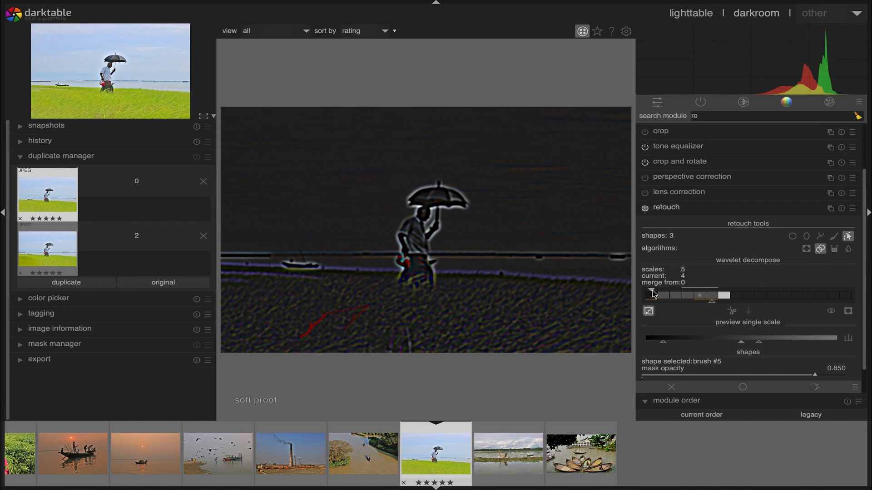
- Set the wavelet merge from value to 5, turn off the single-scale preview and collapse the retouch module
left_click_drag(653, 291, 715, 296)
left_click(650, 313)
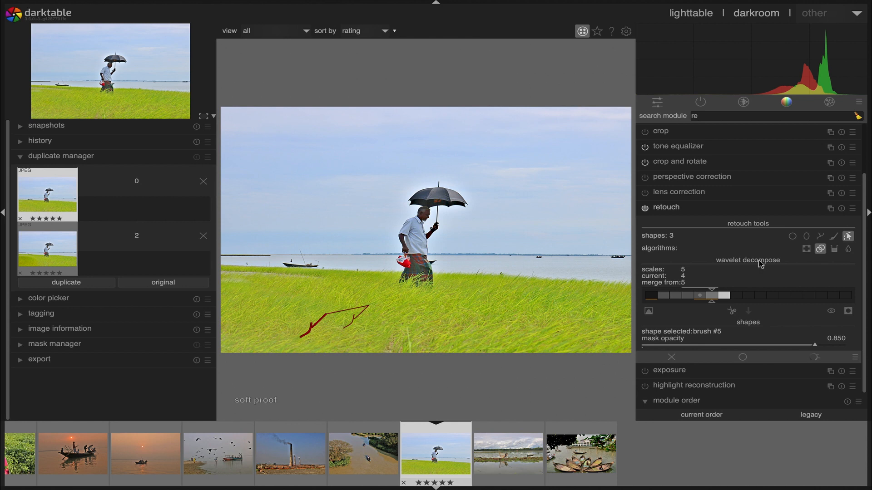
left_click(681, 209)
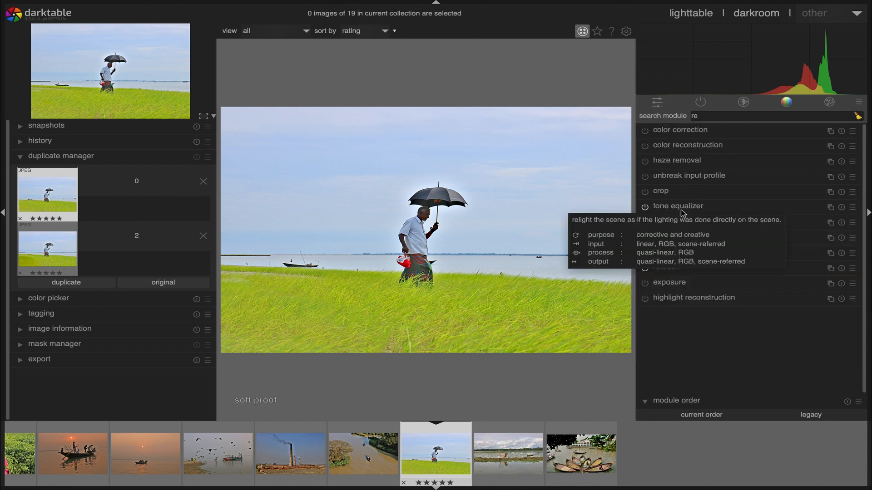